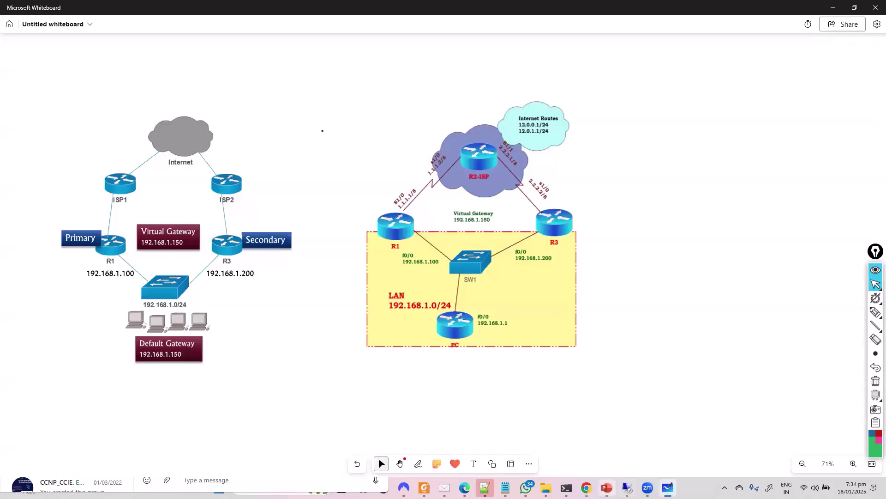
Switch to PowerPoint and show the "FHRP – Lab Configuration Setup" slide with both topology diagrams as a windowed slide show.
left_click(606, 488)
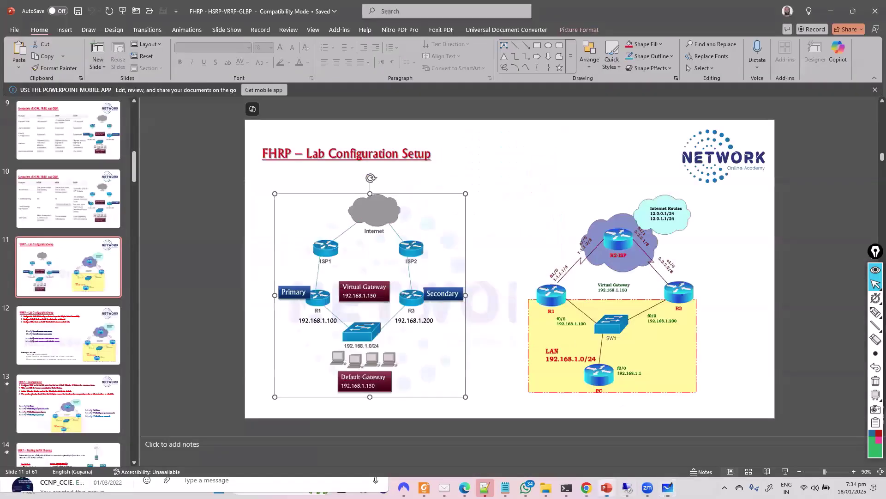
left_click(766, 471)
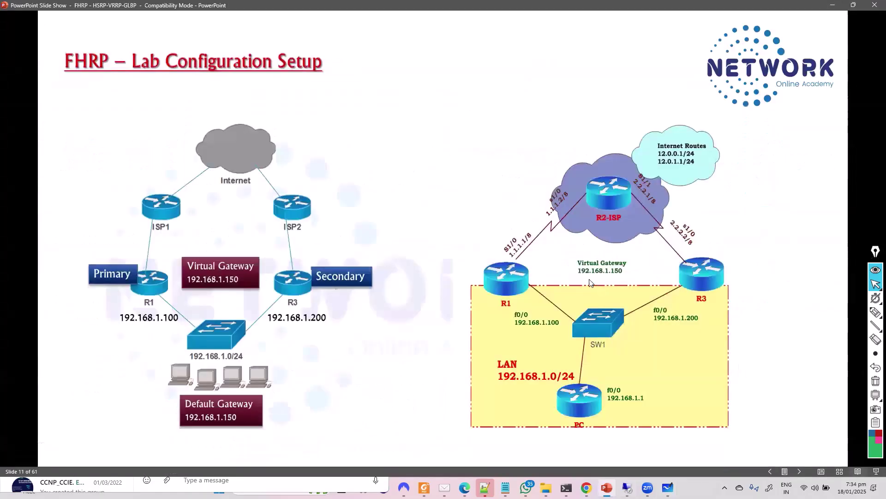
left_click(589, 279)
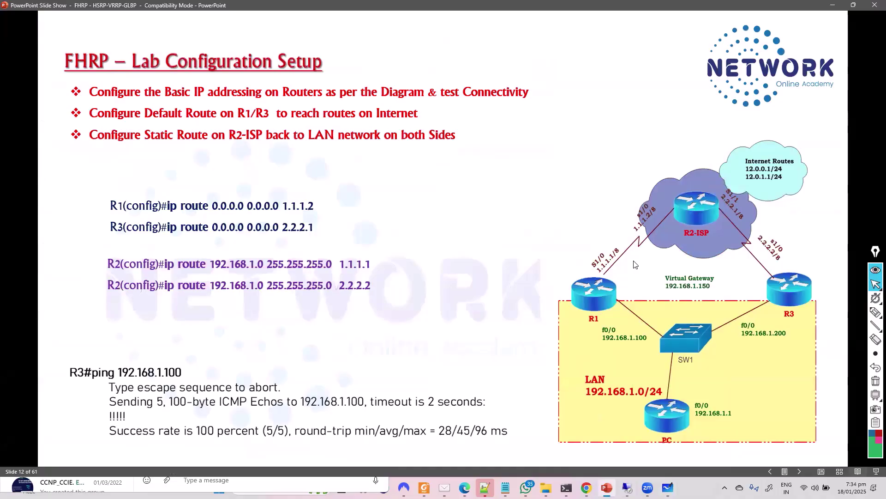
key("Left")
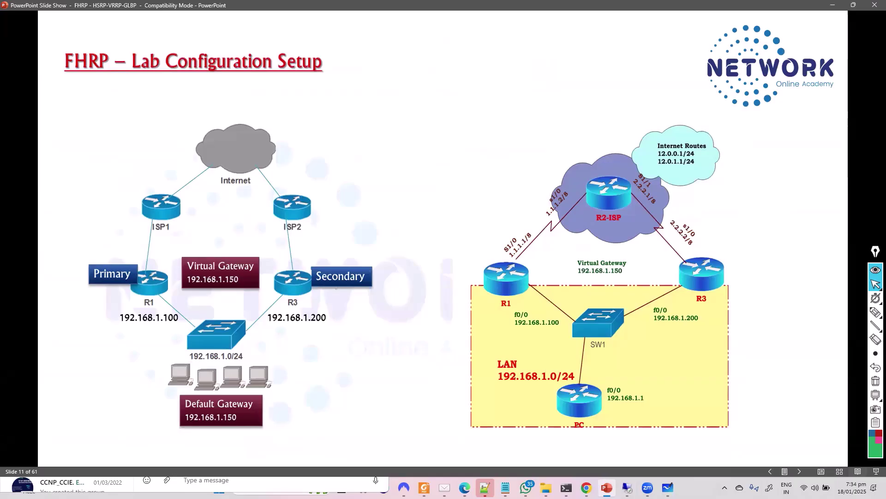
Circle routers R1 and R3 in green with an "L3 Switches" note beside R3, and erase the annotations.
key("ctrl+shift+3")
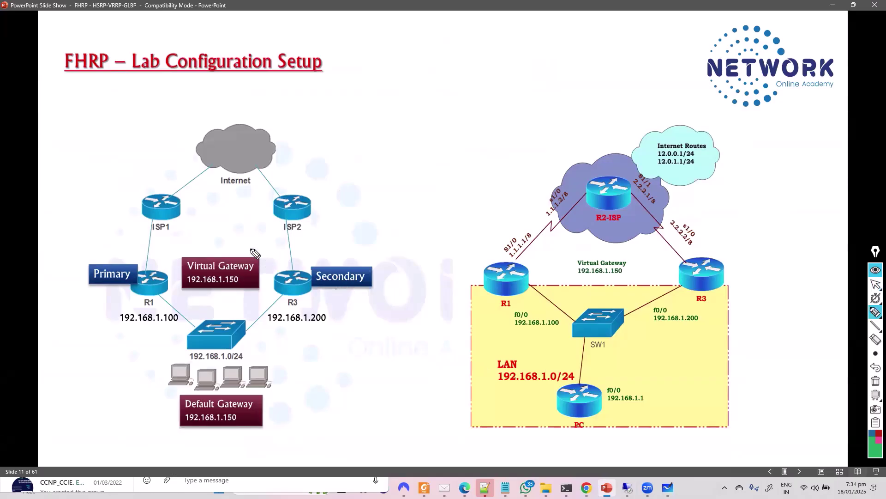
mouse_move(474, 305)
left_mouse_down()
mouse_move(516, 297)
mouse_move(531, 277)
mouse_move(513, 259)
mouse_move(530, 270)
mouse_move(504, 309)
left_mouse_up()
left_click_drag(710, 269, 693, 269)
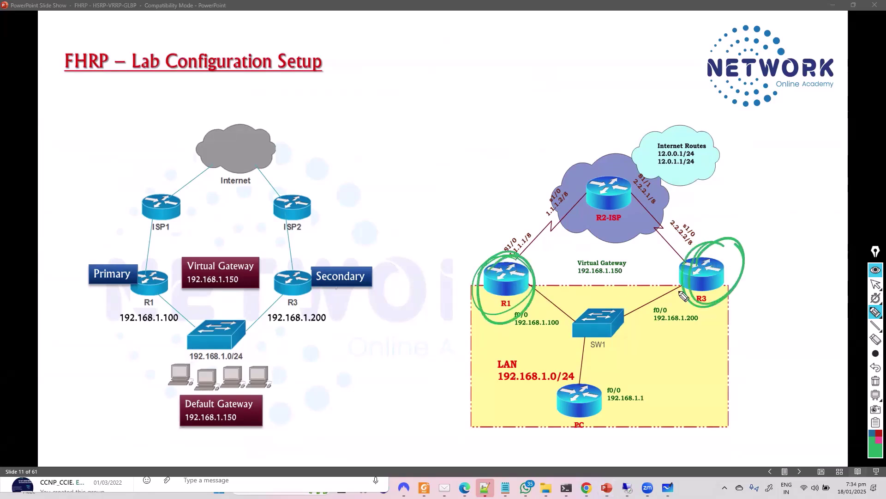
left_click_drag(513, 265, 509, 302)
mouse_move(781, 280)
left_mouse_down()
mouse_move(764, 272)
mouse_move(769, 262)
mouse_move(837, 265)
mouse_move(802, 231)
mouse_move(807, 240)
left_mouse_up()
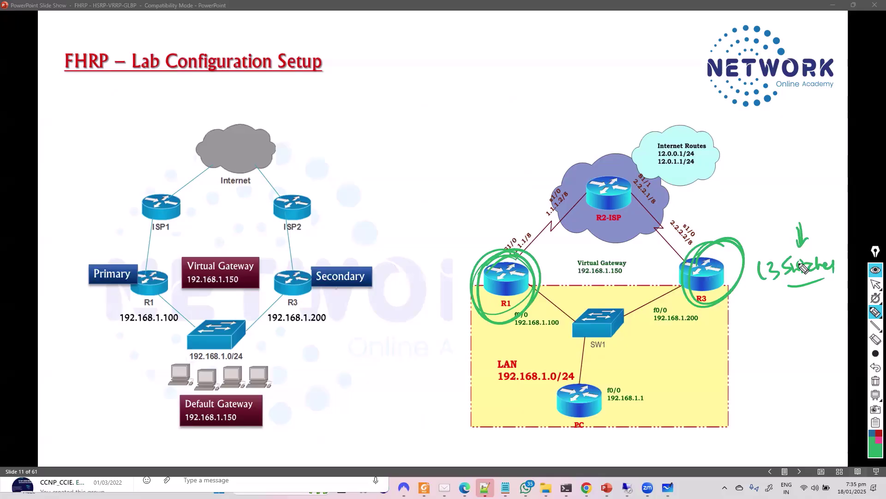
key("ctrl+shift+7")
key("ctrl+shift+2")
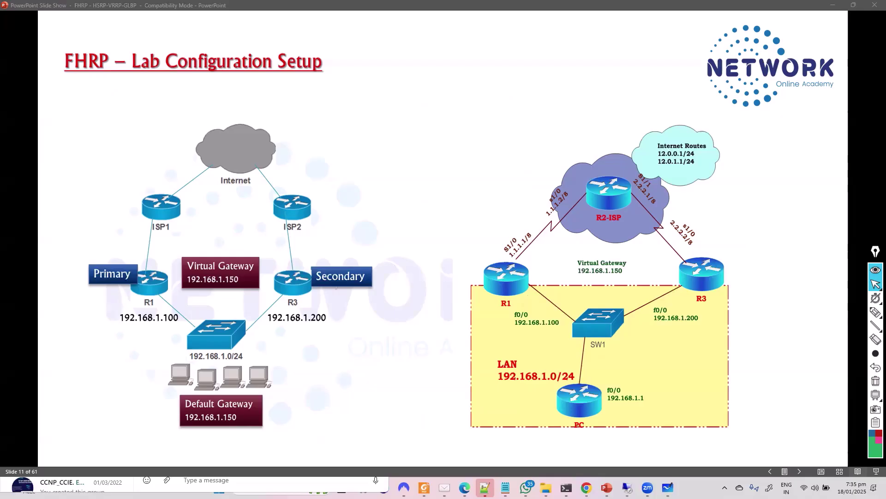
Circle R1 and R3 in green and handwrite the list IOS, IOSV, IOL with an arrow from R1.
key("ctrl+shift+3")
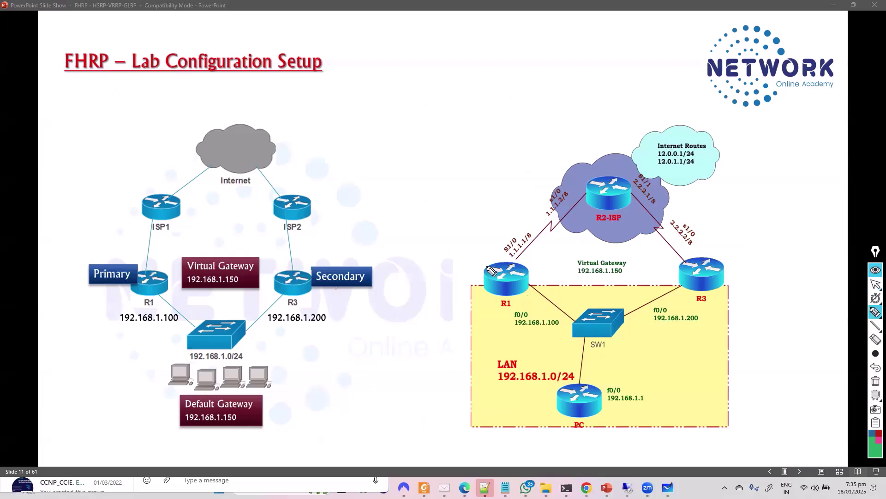
left_click_drag(484, 310, 527, 289)
left_click_drag(701, 259, 670, 286)
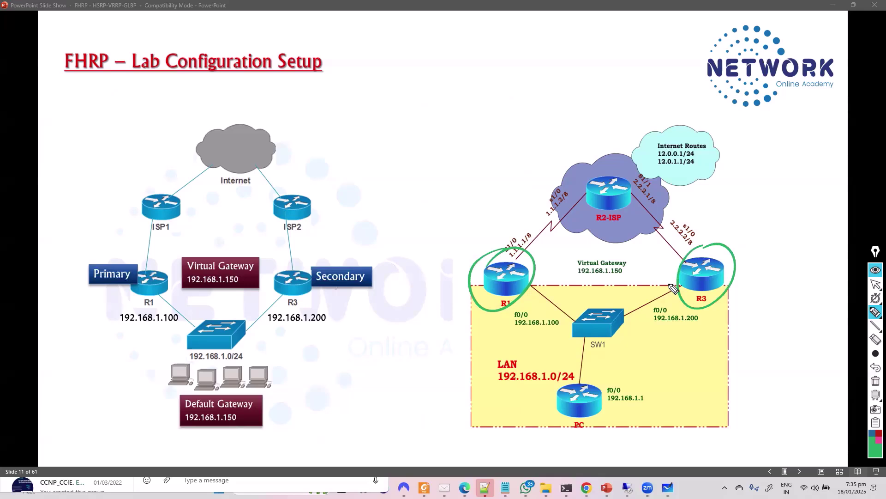
left_click_drag(478, 283, 461, 303)
left_click_drag(393, 310, 404, 310)
left_click_drag(398, 312, 395, 330)
left_click_drag(391, 334, 413, 319)
left_click_drag(422, 316, 416, 328)
left_click_drag(378, 325, 389, 323)
mouse_move(376, 356)
left_mouse_down()
mouse_move(392, 353)
mouse_move(398, 366)
mouse_move(441, 350)
left_mouse_up()
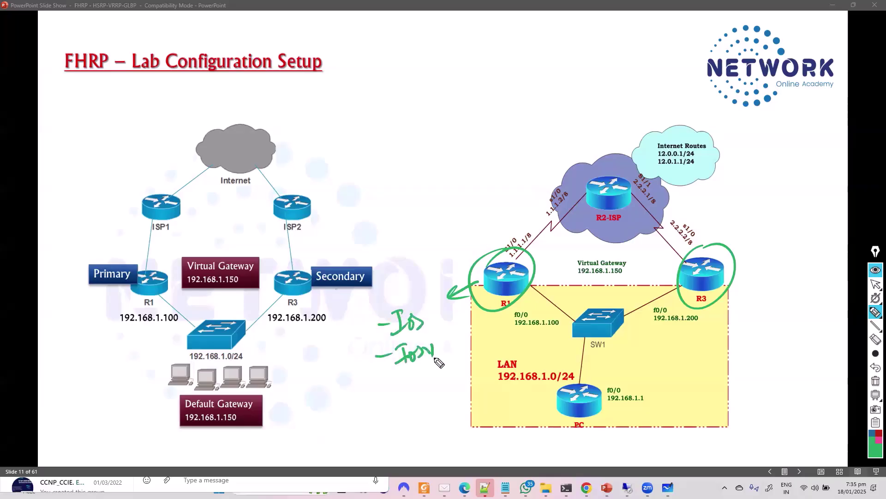
left_click_drag(386, 391, 398, 389)
mouse_move(402, 375)
left_mouse_down()
mouse_move(407, 393)
mouse_move(441, 384)
mouse_move(452, 391)
left_mouse_up()
Circle IOSV in red with an arrow to an "R/SW" note, and erase all annotations from the slide.
left_click_drag(444, 337, 450, 383)
left_click_drag(452, 336, 458, 376)
key("ctrl+shift+b")
key("ctrl+shift+r")
left_click_drag(421, 373, 355, 379)
mouse_move(363, 372)
left_mouse_down()
mouse_move(367, 381)
mouse_move(342, 375)
left_mouse_up()
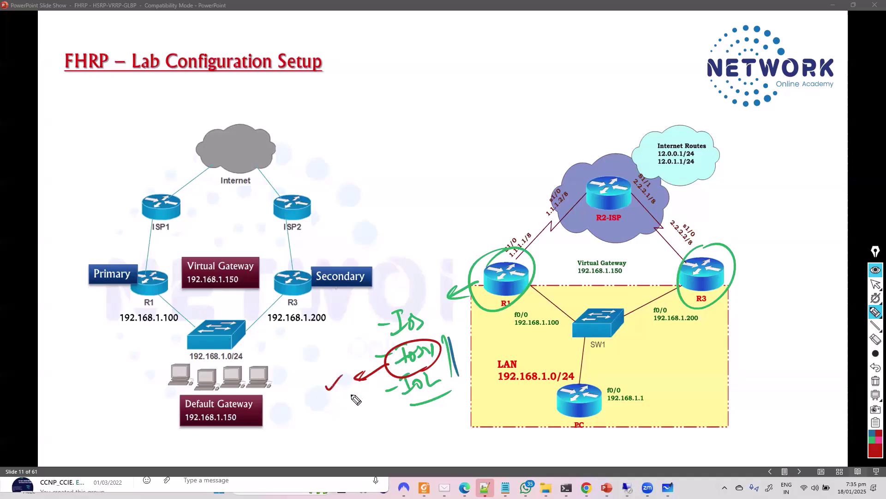
left_click_drag(299, 403, 322, 403)
mouse_move(334, 379)
left_mouse_down()
mouse_move(326, 391)
mouse_move(337, 395)
left_mouse_up()
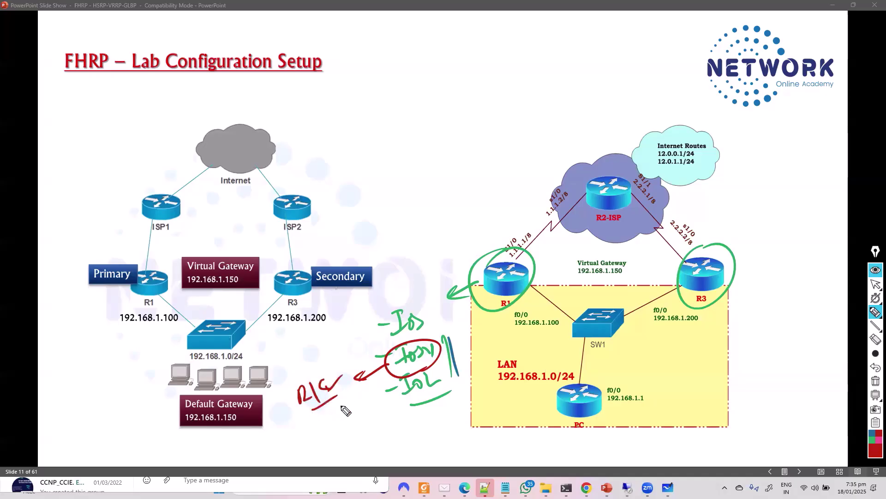
left_click_drag(450, 350, 458, 344)
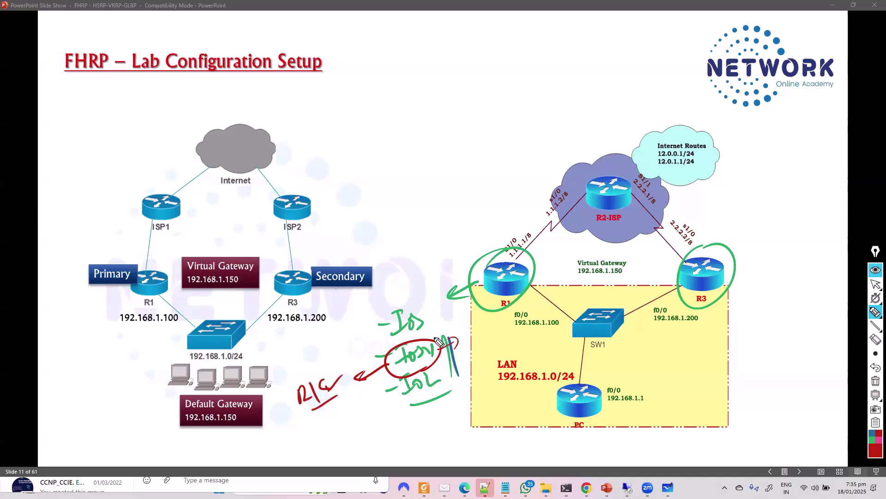
mouse_move(415, 304)
left_mouse_down()
mouse_move(411, 324)
mouse_move(454, 298)
left_mouse_up()
key("ctrl+shift+7")
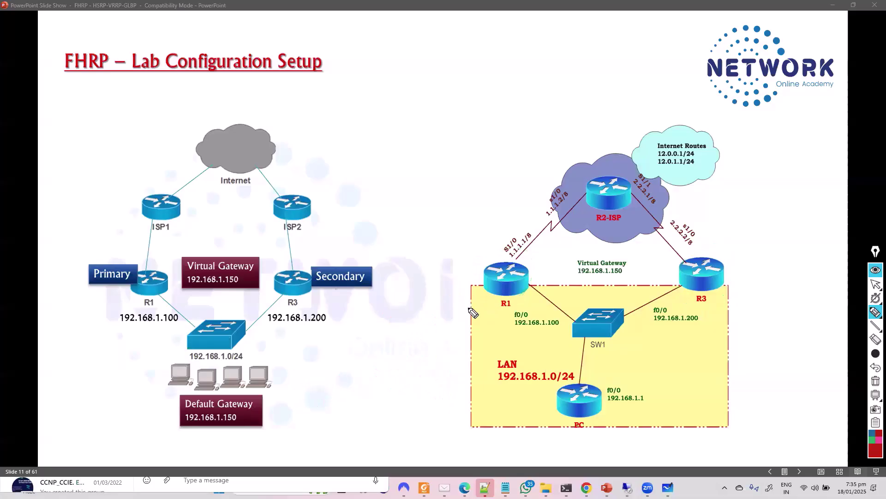
key("ctrl+shift+2")
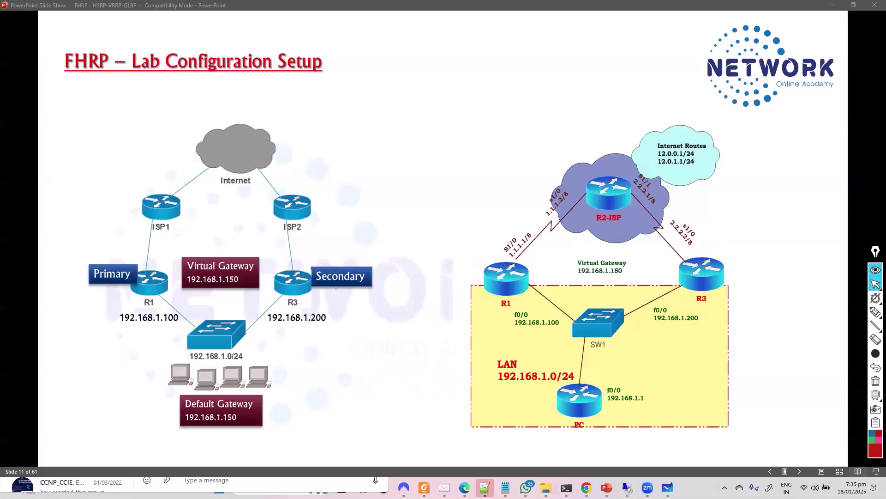
Draw a red box around ISP1 and ISP2 and add cross marks between them.
key("ctrl+shift+3")
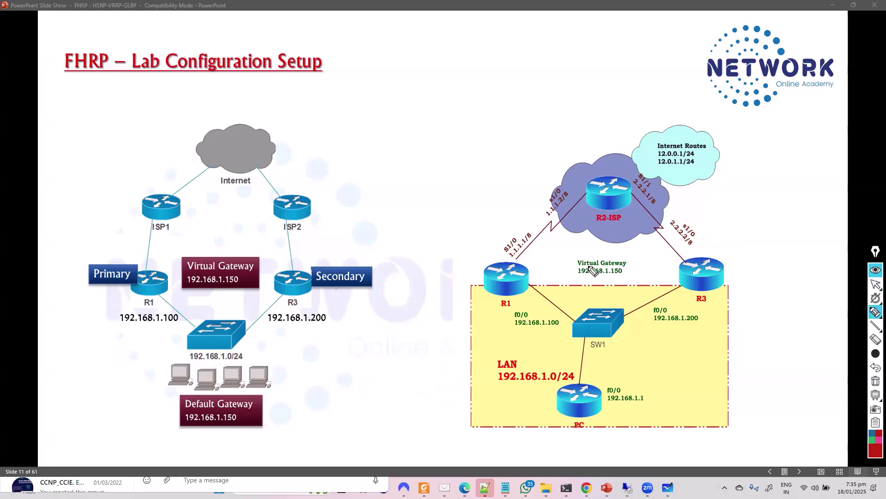
left_click_drag(579, 191, 574, 176)
mouse_move(137, 246)
left_mouse_down()
mouse_move(128, 193)
mouse_move(335, 177)
mouse_move(134, 236)
left_mouse_up()
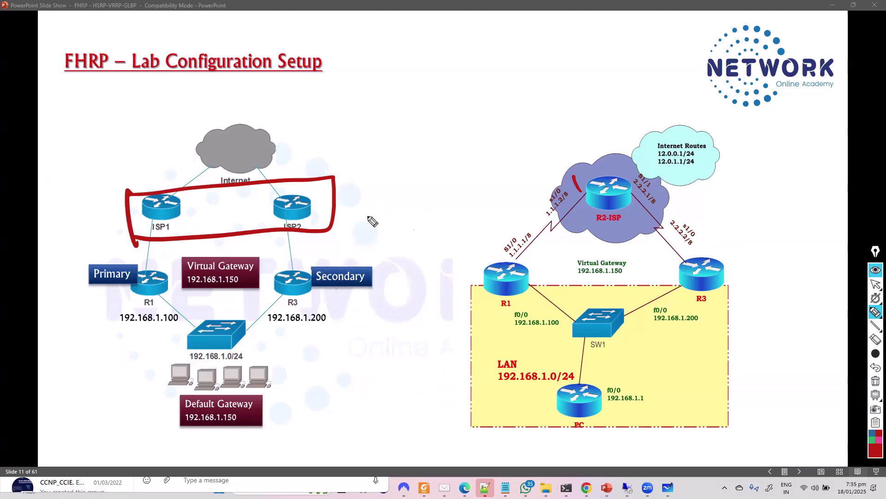
mouse_move(236, 195)
left_mouse_down()
mouse_move(228, 213)
mouse_move(257, 207)
left_mouse_up()
left_click_drag(261, 194, 266, 209)
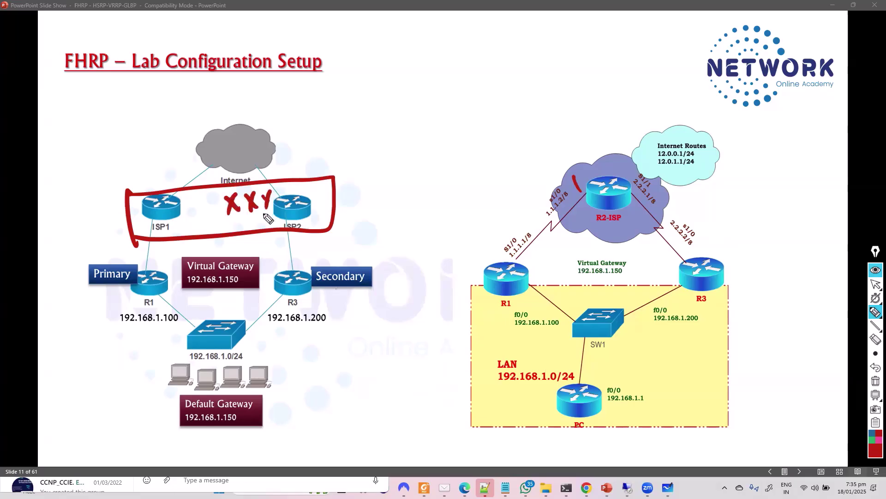
Circle R2-ISP and the Internet Routes, label them R2, ISP1/ISP2 and loopback in red, and erase the annotations.
mouse_move(617, 177)
left_mouse_down()
mouse_move(594, 173)
mouse_move(591, 186)
left_mouse_up()
left_click_drag(576, 143, 574, 157)
mouse_move(577, 144)
left_mouse_down()
mouse_move(584, 157)
mouse_move(605, 151)
left_mouse_up()
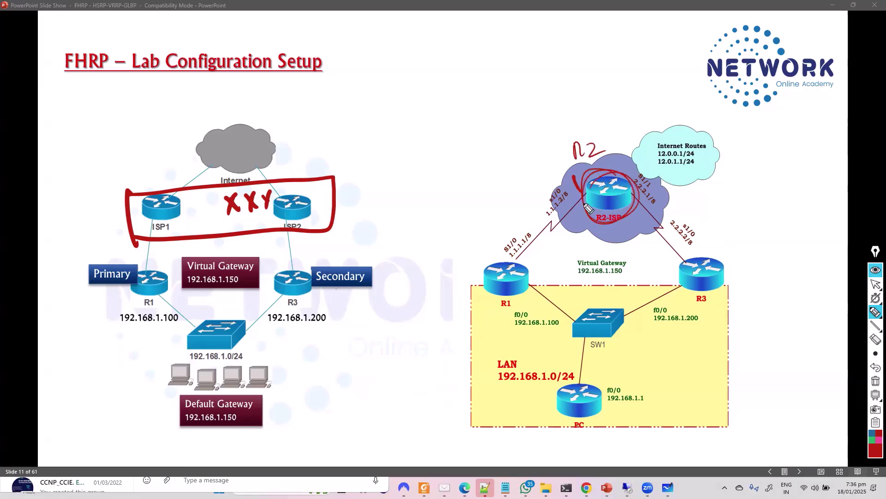
mouse_move(536, 117)
left_mouse_down()
mouse_move(541, 133)
mouse_move(584, 132)
mouse_move(592, 107)
mouse_move(621, 114)
left_mouse_up()
mouse_move(651, 171)
left_mouse_down()
mouse_move(702, 131)
mouse_move(657, 127)
left_mouse_up()
mouse_move(660, 116)
left_mouse_down()
mouse_move(667, 125)
mouse_move(738, 115)
mouse_move(727, 111)
left_mouse_up()
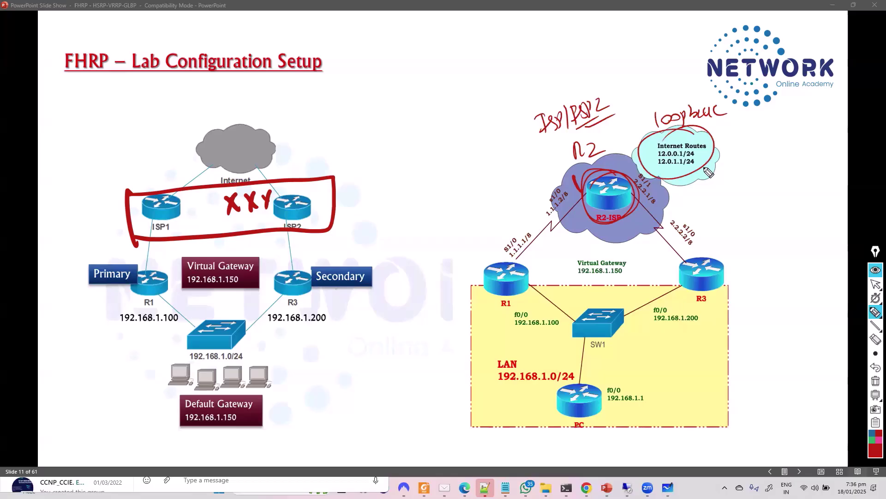
key("e")
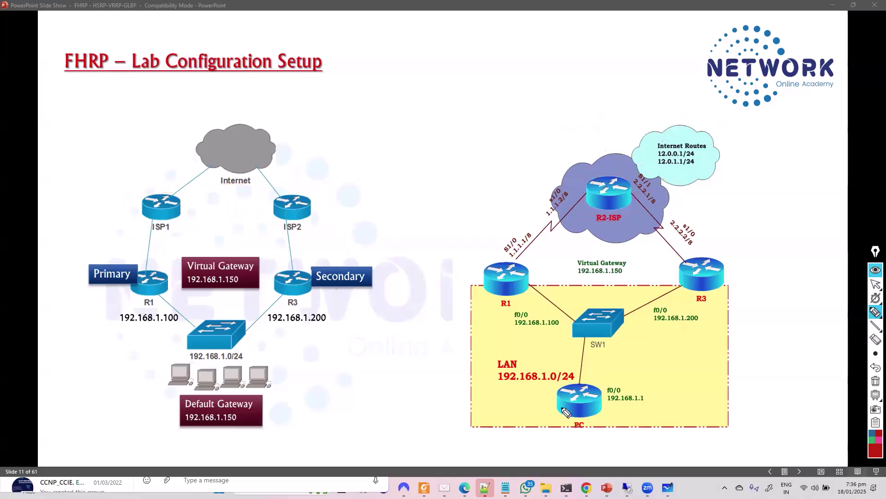
Sketch three extra hosts under SW1 labelled VPC's and LAN, with a red arrow leading to the Internet Routes cloud.
mouse_move(591, 337)
left_mouse_down()
mouse_move(618, 392)
mouse_move(639, 368)
left_mouse_up()
left_click_drag(649, 372, 651, 383)
mouse_move(643, 375)
left_mouse_down()
mouse_move(658, 377)
mouse_move(645, 388)
left_mouse_up()
left_click_drag(621, 338, 660, 366)
mouse_move(669, 372)
left_mouse_down()
mouse_move(679, 378)
mouse_move(661, 388)
left_mouse_up()
mouse_move(611, 406)
left_mouse_down()
mouse_move(676, 397)
mouse_move(667, 404)
mouse_move(688, 406)
mouse_move(687, 418)
mouse_move(667, 432)
left_mouse_up()
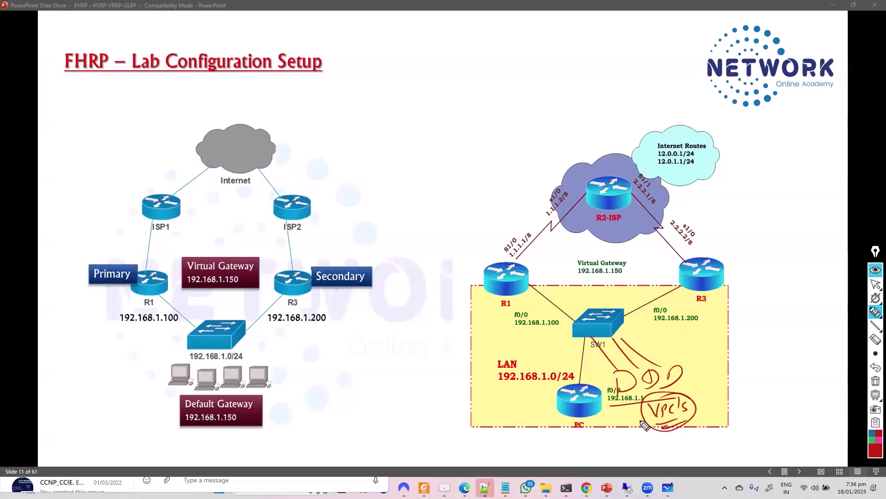
mouse_move(662, 434)
left_mouse_down()
mouse_move(673, 443)
mouse_move(791, 369)
mouse_move(780, 152)
mouse_move(748, 162)
left_mouse_up()
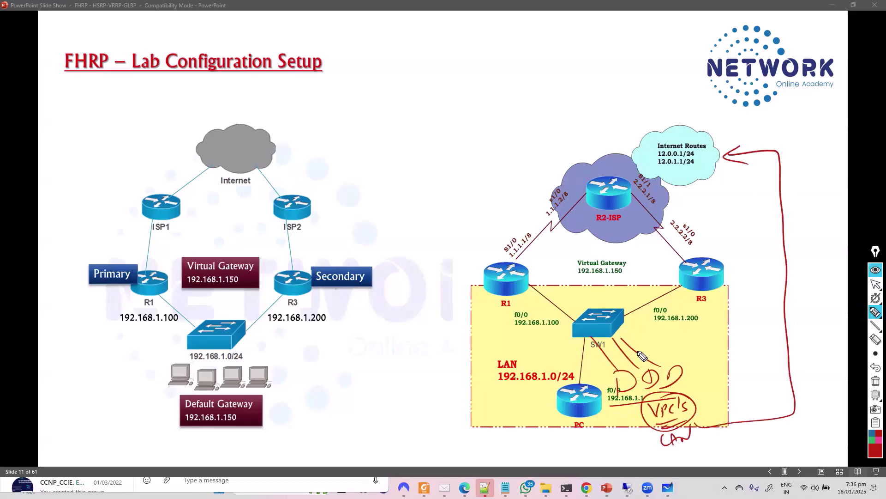
Label R1 Active, cross out R1 and its links, draw a failover arrow past R3, and erase the annotations.
key("ctrl")
mouse_move(428, 271)
left_mouse_down()
mouse_move(431, 254)
mouse_move(448, 269)
mouse_move(455, 253)
mouse_move(476, 250)
mouse_move(477, 258)
left_mouse_up()
left_click_drag(540, 288, 540, 304)
left_click_drag(509, 244, 506, 295)
left_click_drag(518, 235, 535, 253)
mouse_move(529, 232)
left_mouse_down()
mouse_move(521, 265)
mouse_move(500, 277)
mouse_move(520, 300)
left_mouse_up()
key("r")
mouse_move(488, 241)
left_mouse_down()
mouse_move(526, 295)
mouse_move(510, 267)
left_mouse_up()
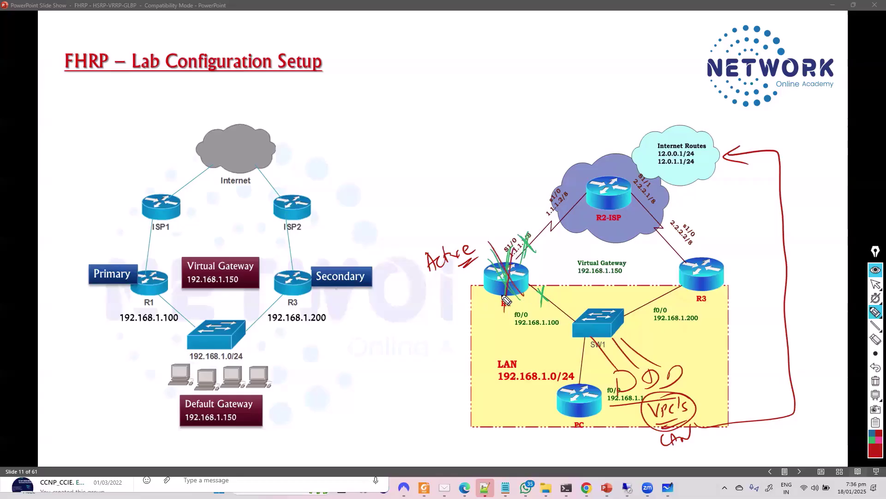
mouse_move(695, 344)
left_mouse_down()
mouse_move(721, 328)
mouse_move(751, 236)
left_mouse_up()
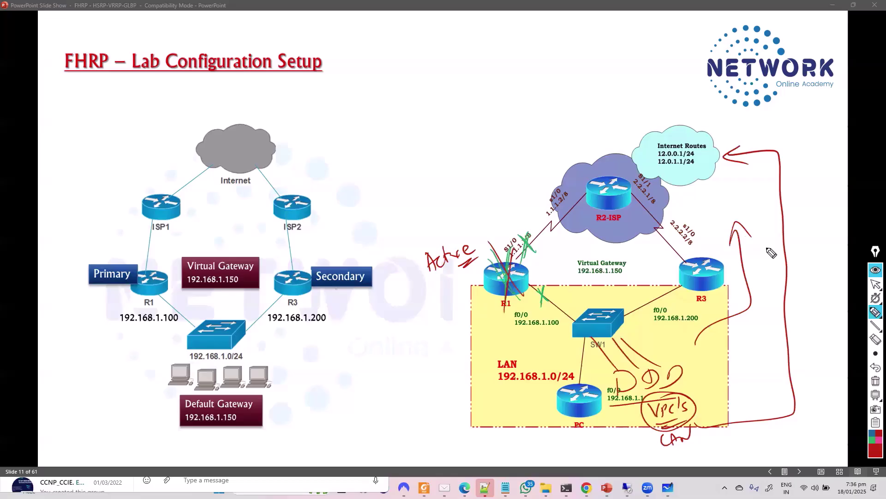
key("e")
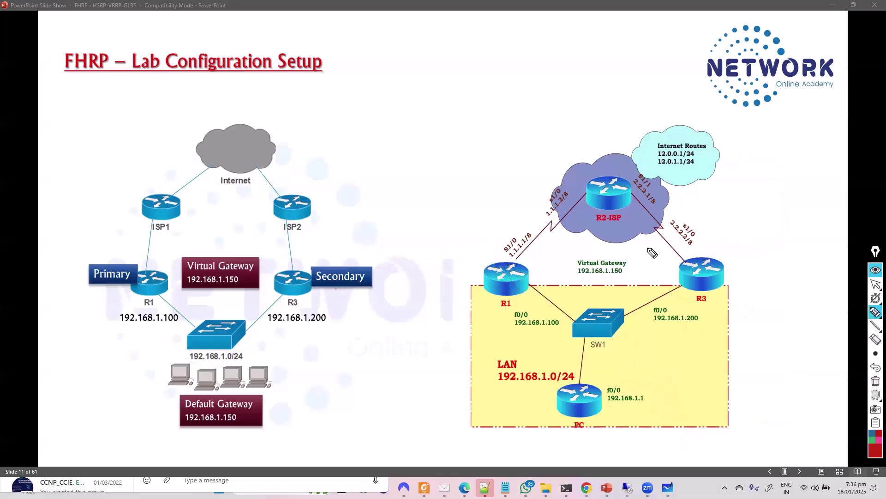
Switch to the Lab Server topology in Chrome and move the 12.0.x.1/24 address label slightly farther from R2_LAN.
key("ctrl+a")
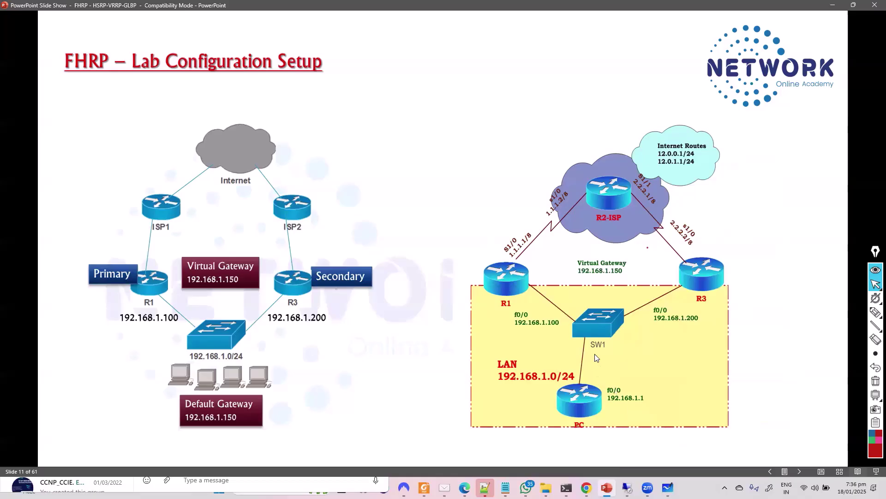
mouse_move(587, 488)
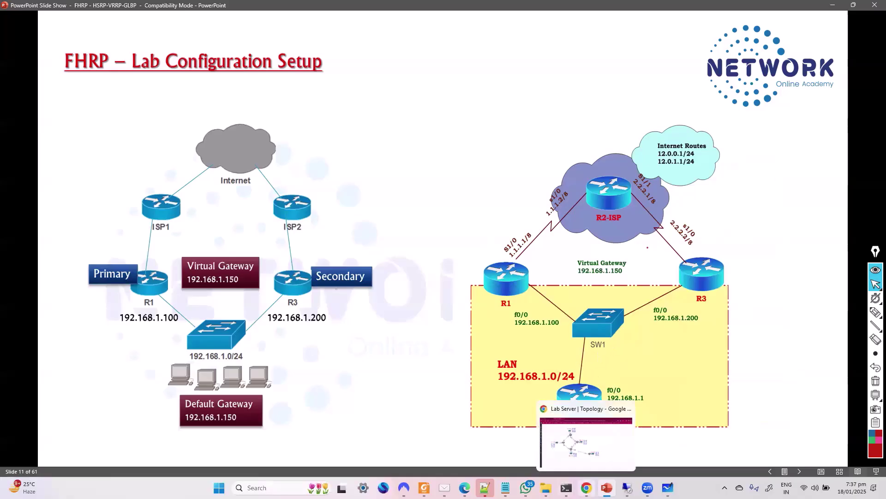
left_click(586, 459)
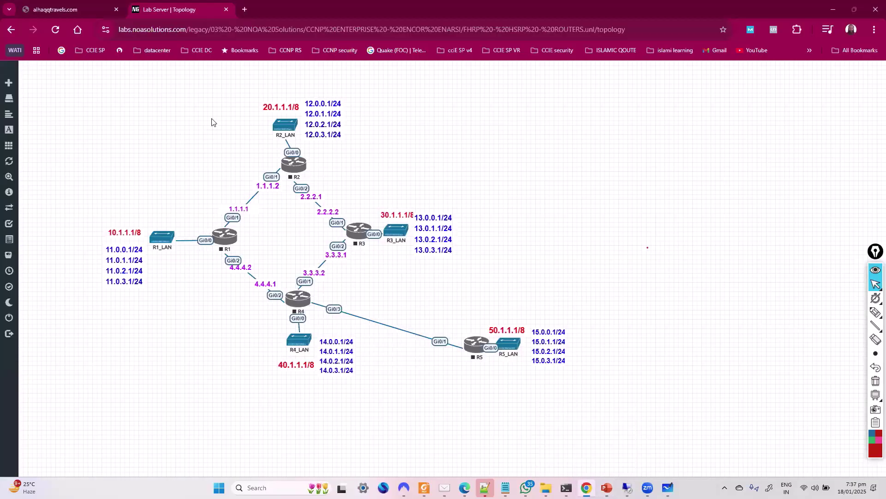
left_click_drag(314, 102, 324, 104)
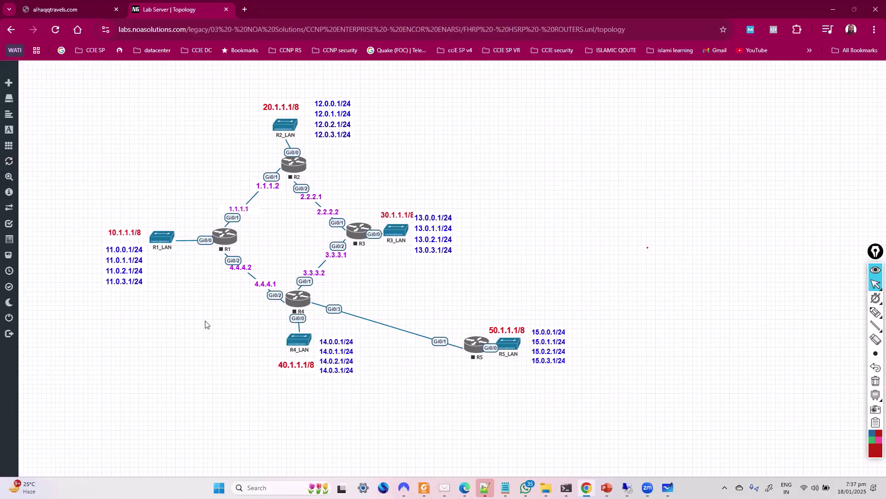
Delete the startup-cfg of the R4 and R5 node group and clear the selection.
left_click_drag(208, 435, 605, 308)
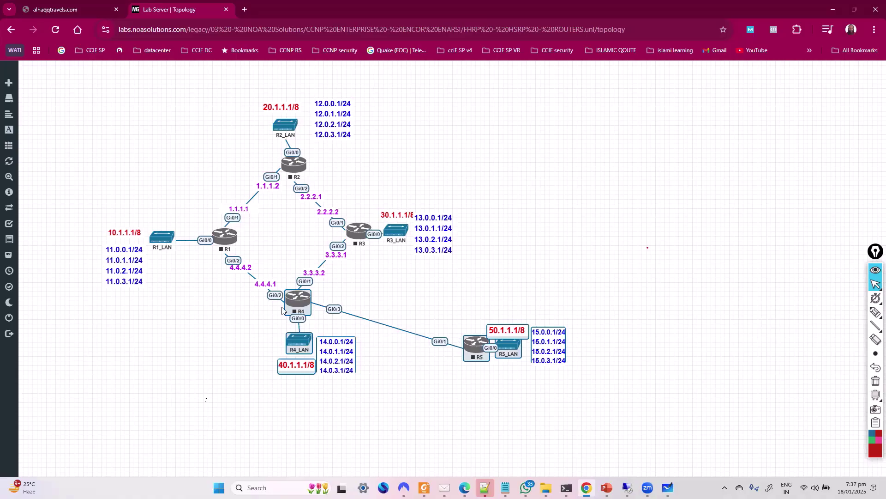
right_click(296, 298)
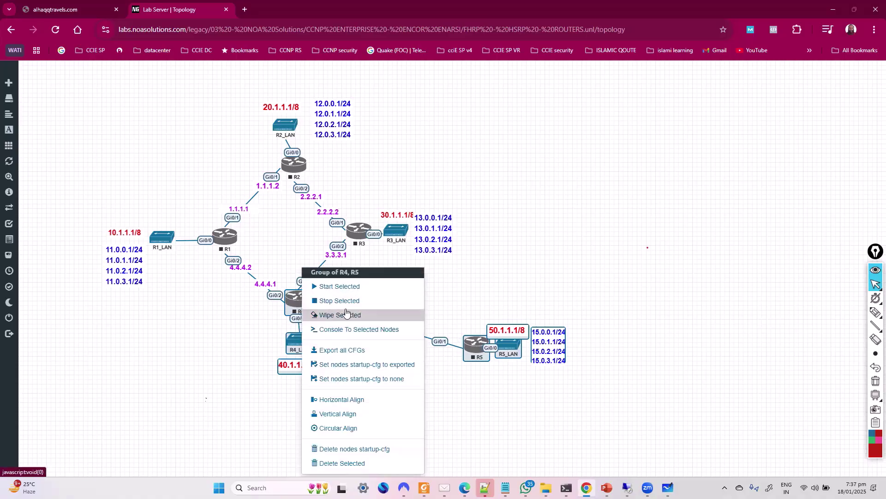
left_click(356, 450)
left_click(405, 133)
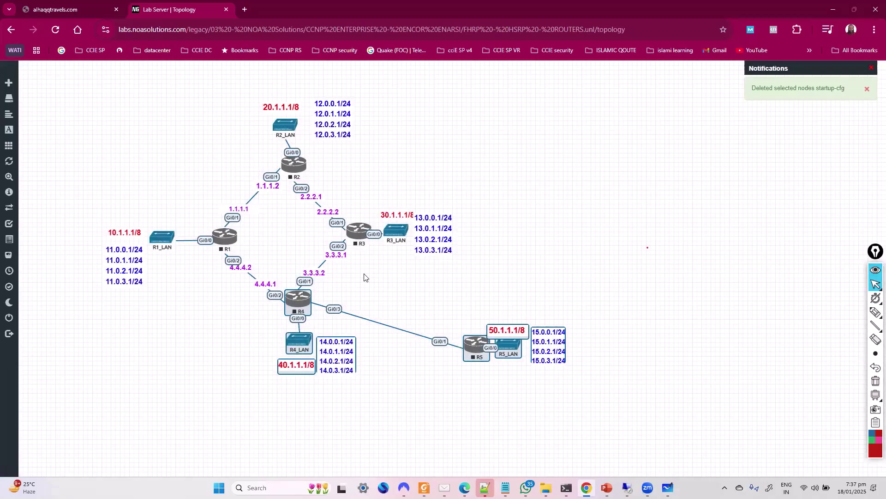
left_click(411, 297)
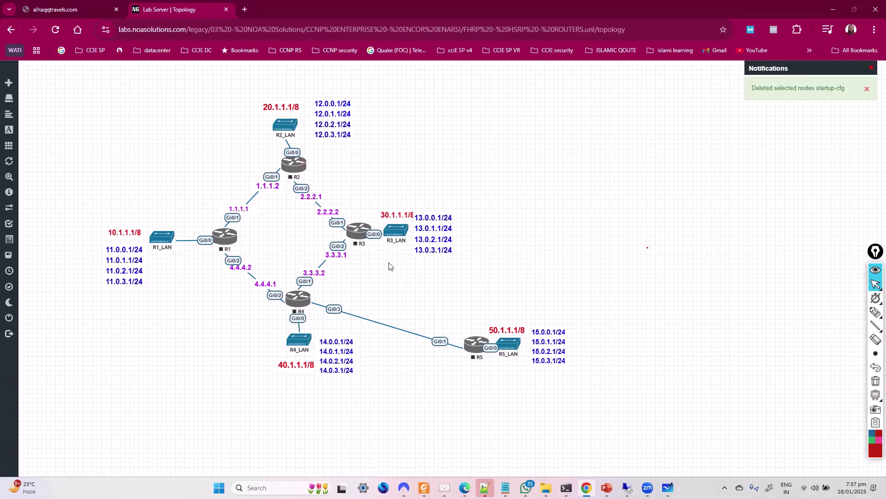
left_click_drag(498, 184, 401, 281)
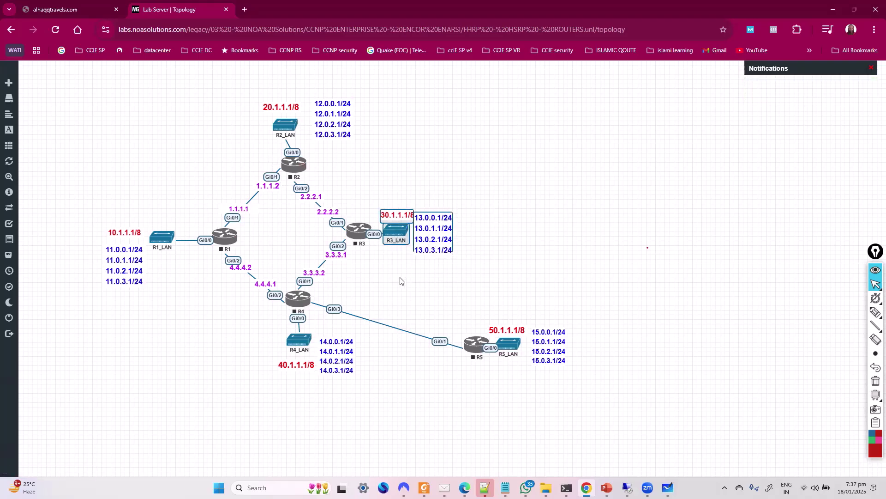
left_click(422, 284)
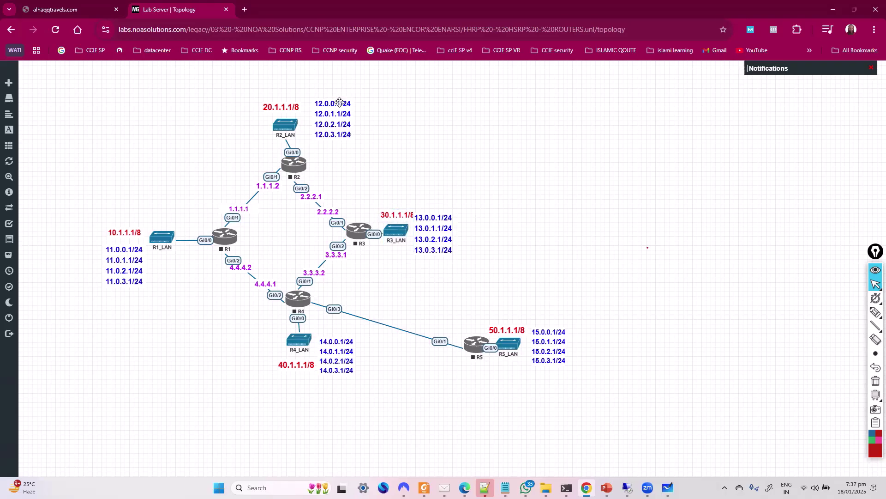
Delete router R4 from the topology and confirm the deletion.
right_click(290, 298)
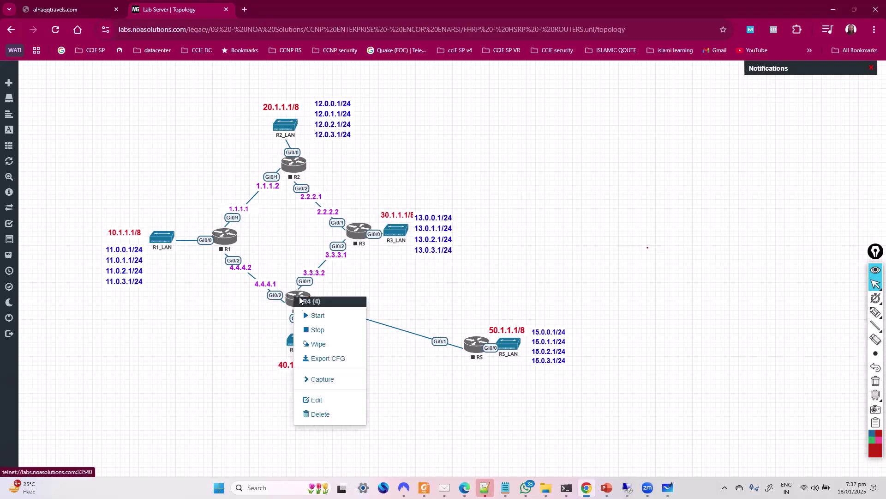
left_click(324, 414)
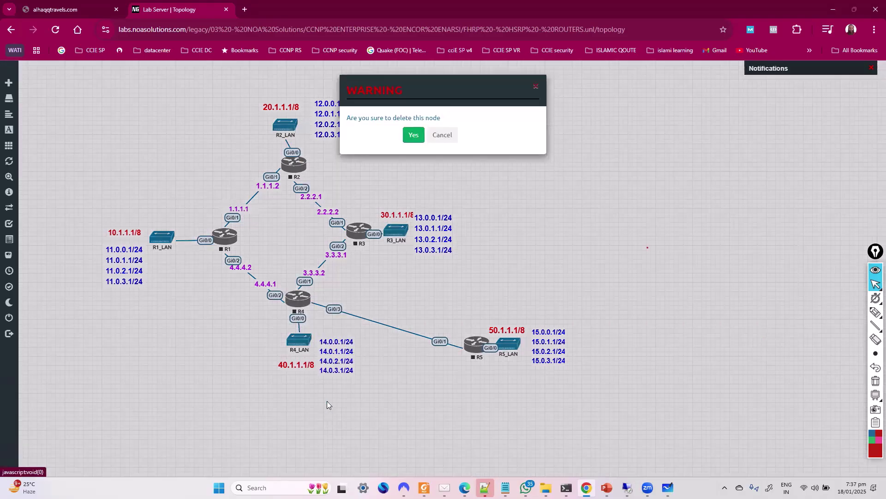
left_click(414, 134)
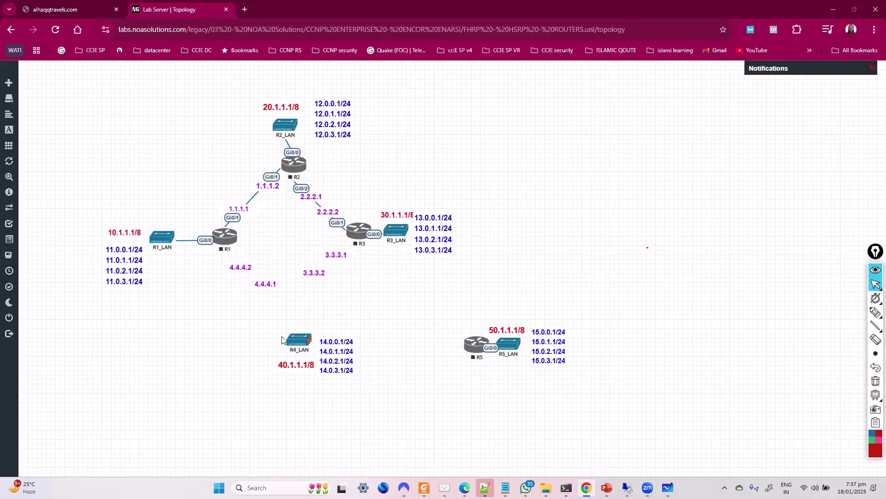
Delete the group of R4_LAN, R5 and R5_LAN together with their 40.1.1.1/8, 14.0.x.1/24, 50.1.1.1/8 and 15.0.x.1/24 address labels.
left_click_drag(238, 325, 632, 409)
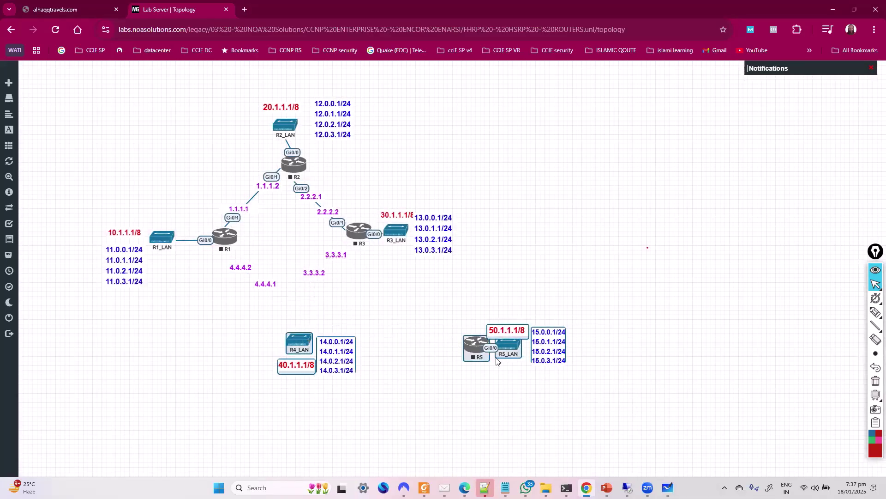
right_click(478, 343)
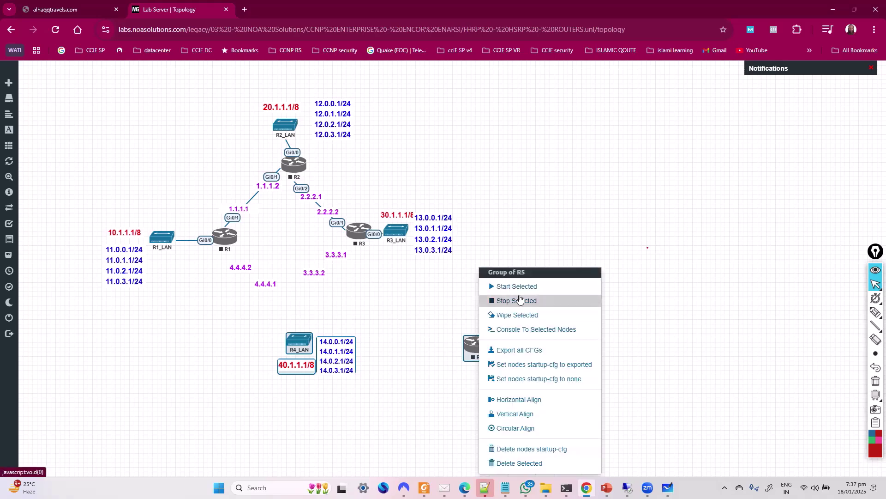
left_click(521, 463)
left_click(412, 134)
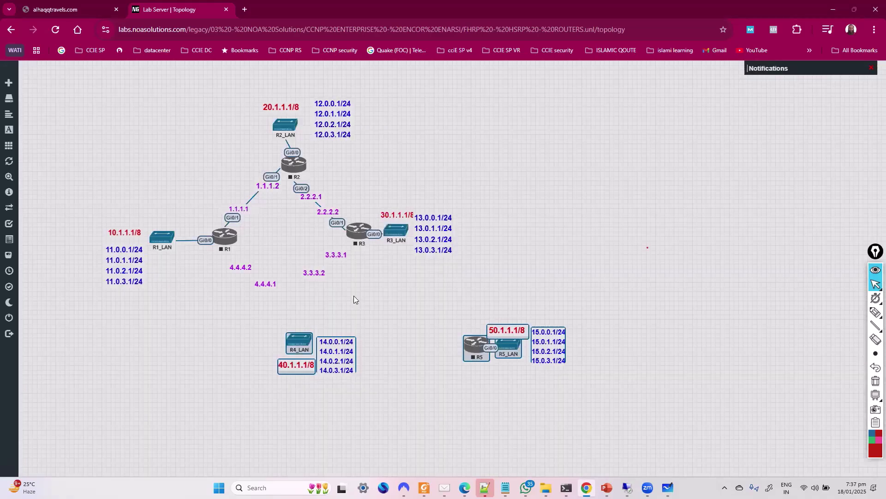